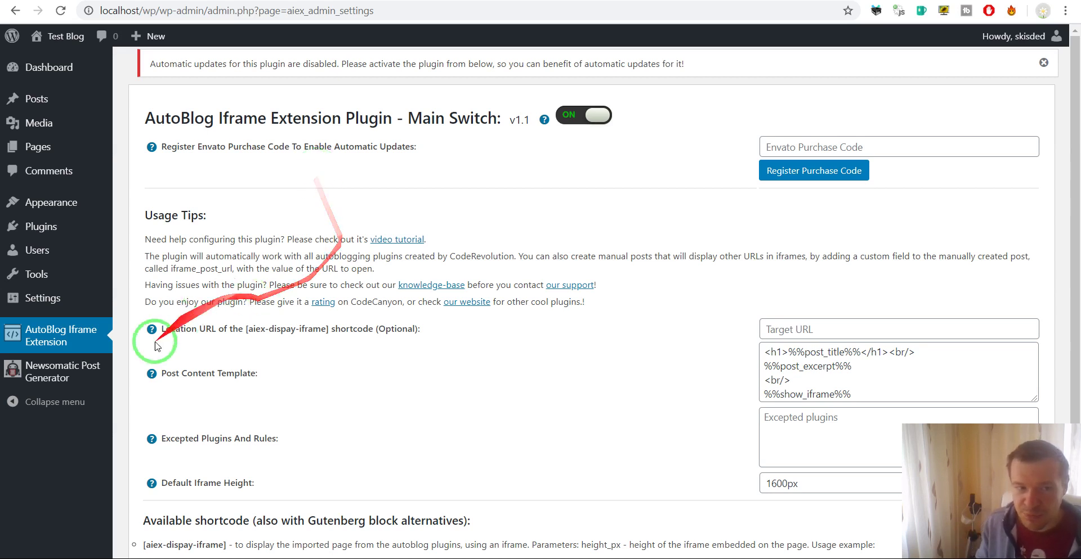
Review the optional location URL setting of the [aiex-dispay-iframe] shortcode
left_click_drag(162, 329, 271, 332)
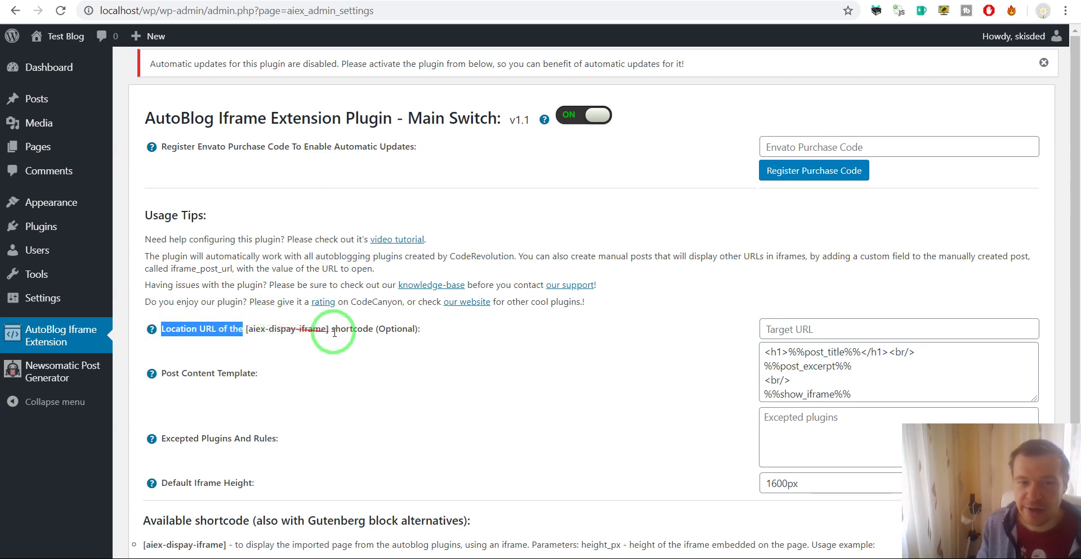
double_click(388, 332)
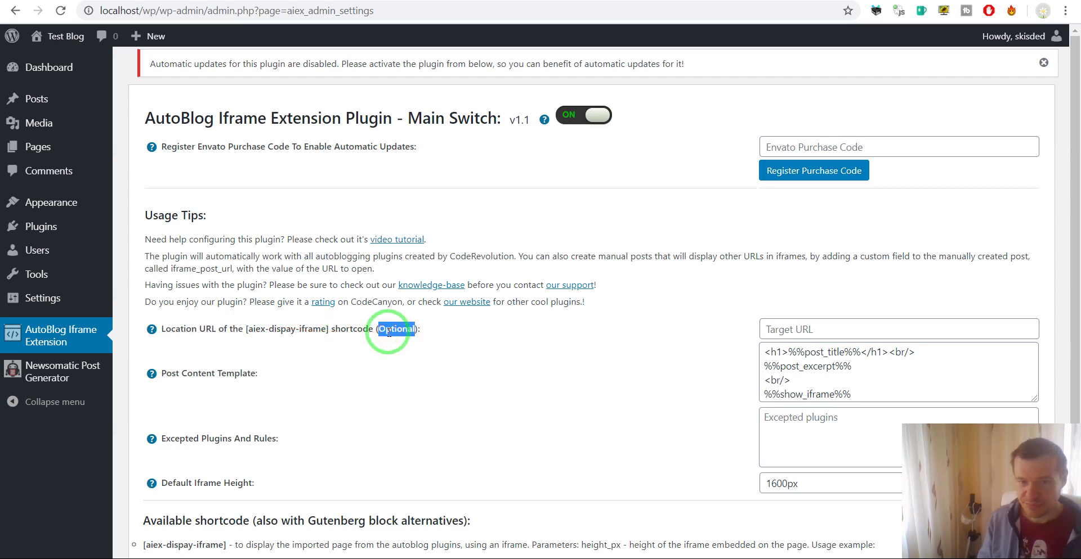
left_click_drag(389, 332, 707, 330)
left_click(708, 331)
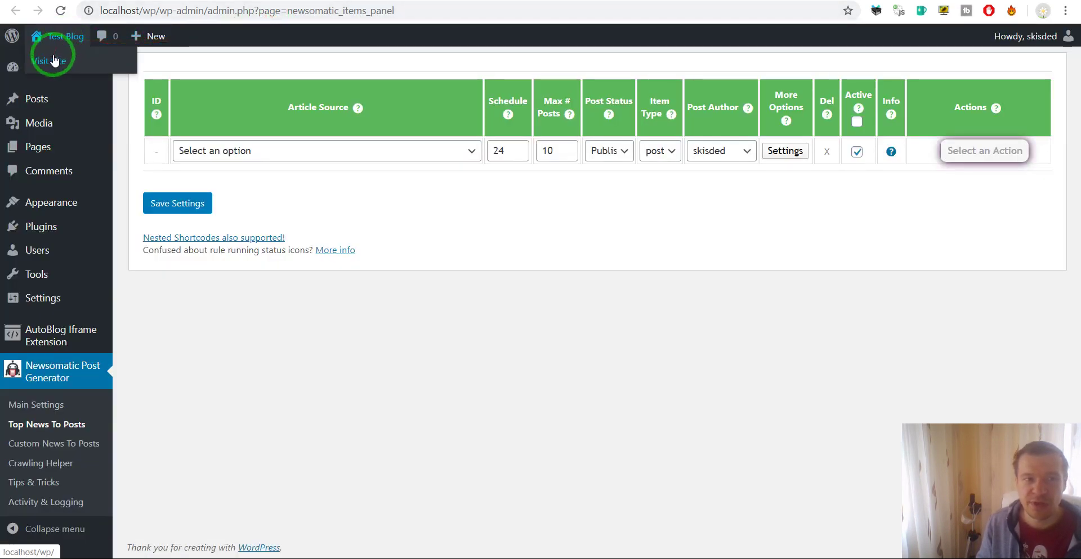
Add a Top News To Posts rule with ABC News as the article source and a maximum of 1 post, and save it
left_click(61, 39)
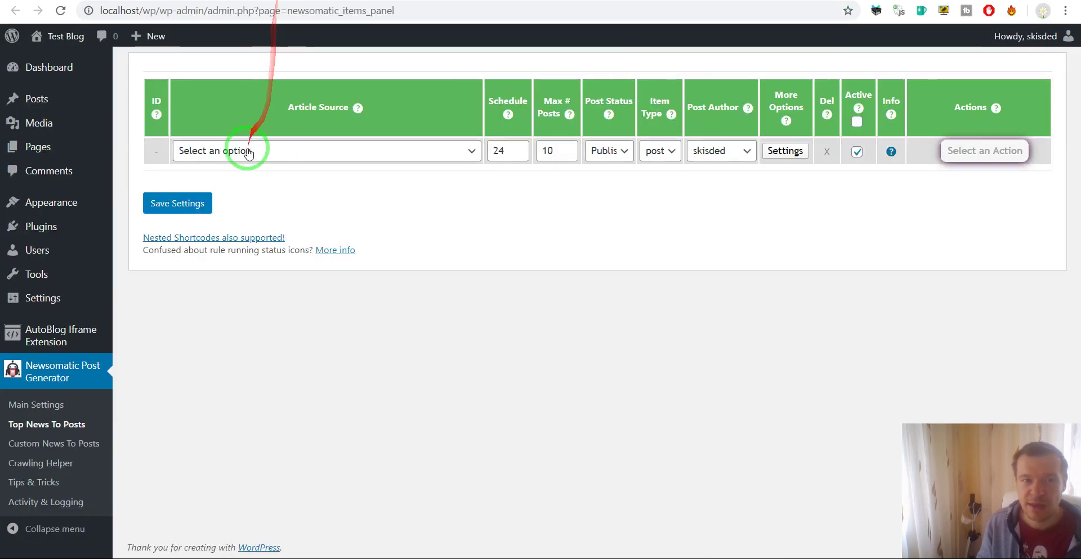
left_click(246, 152)
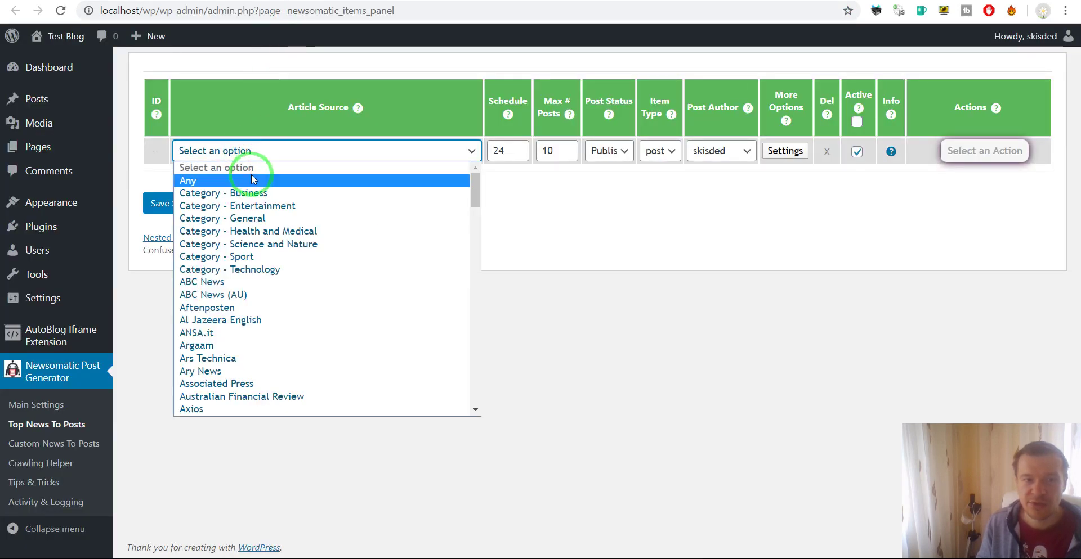
left_click(228, 283)
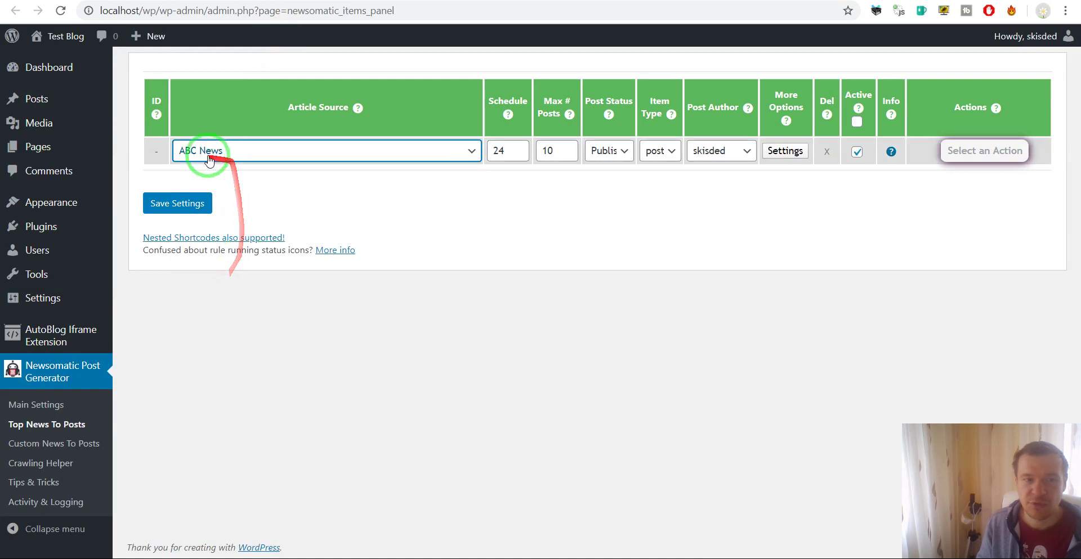
left_click(549, 151)
key("BackSpace")
left_click(190, 206)
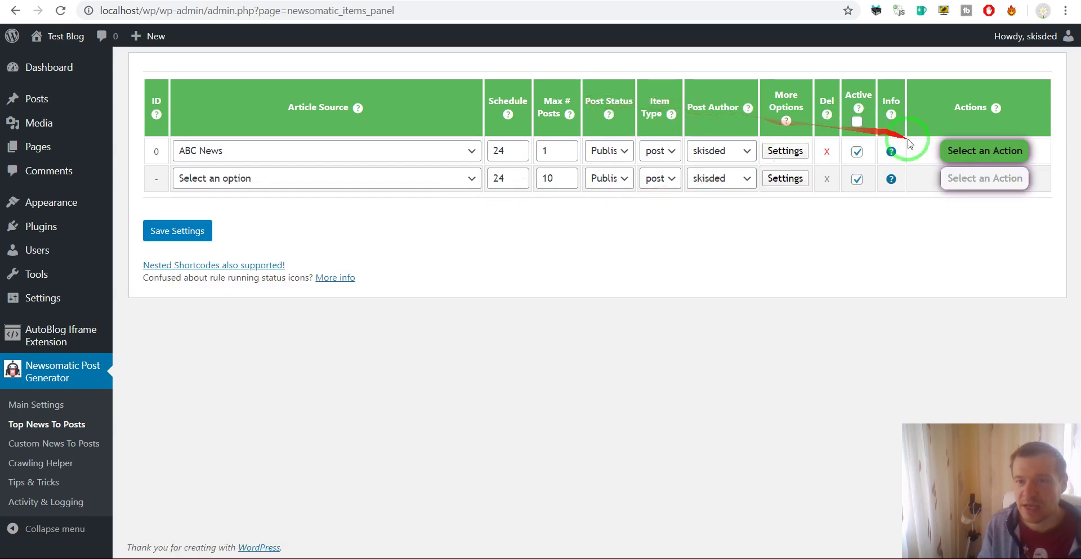
Run the ABC News rule and open the imported Michigan dam evacuation post on the Test Blog site
left_click(982, 151)
left_click(951, 176)
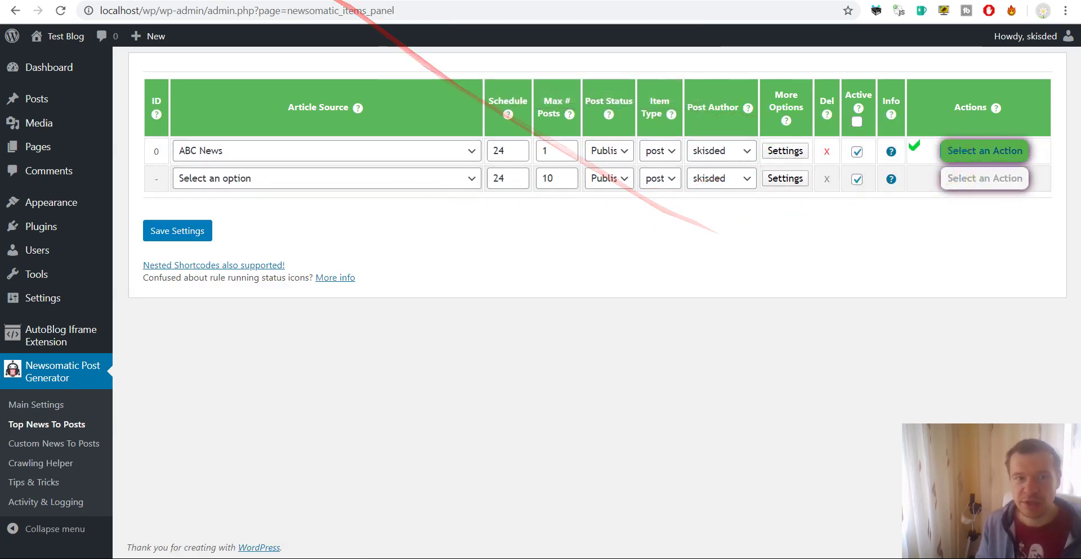
left_click(62, 36)
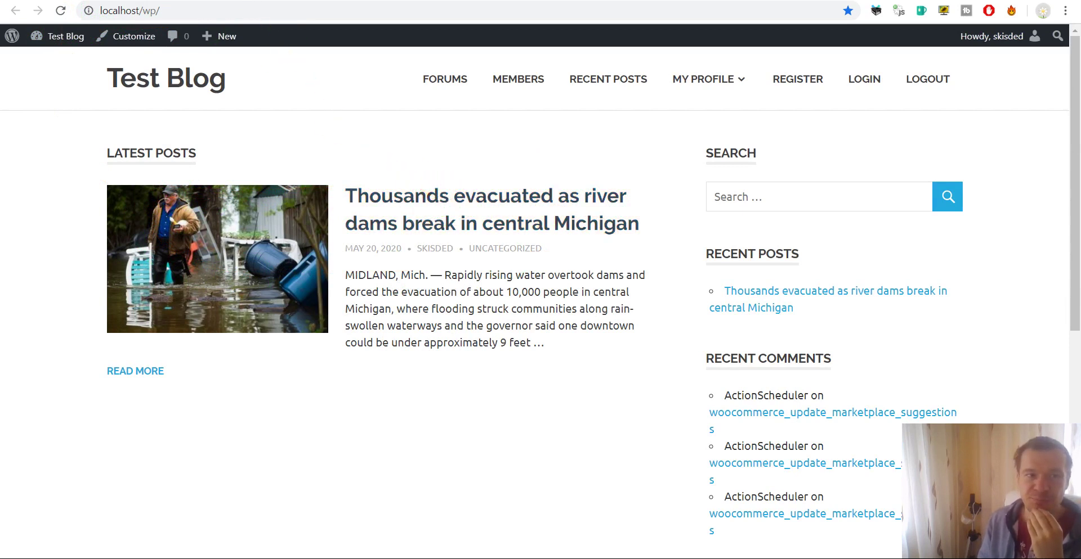
left_click(375, 206)
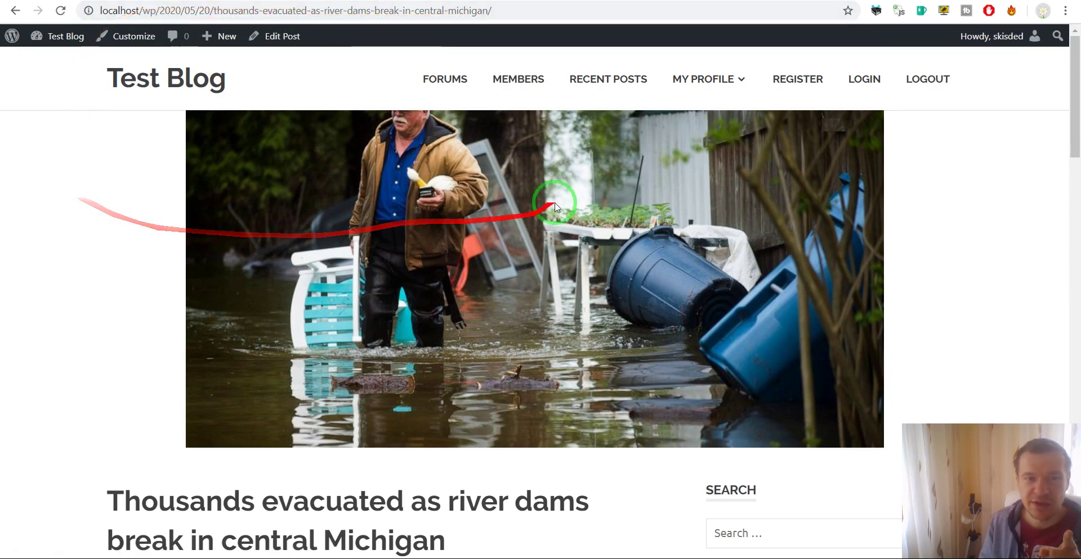
Examine the imported post's title, excerpt and the ABC News article embedded in its iframe
scroll(82, 244, "down", 6)
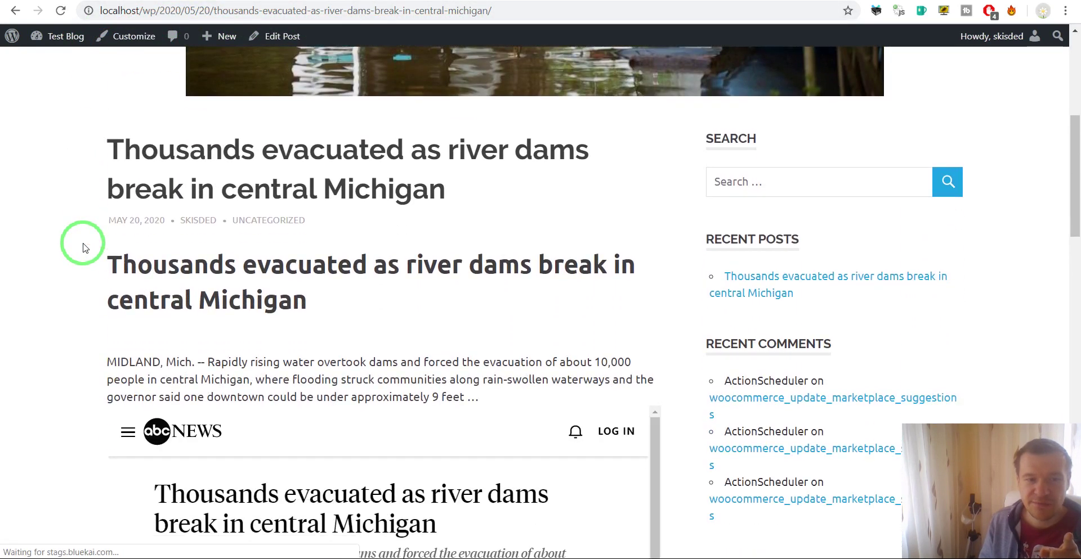
scroll(82, 253, "down", 4)
scroll(276, 277, "down", 1)
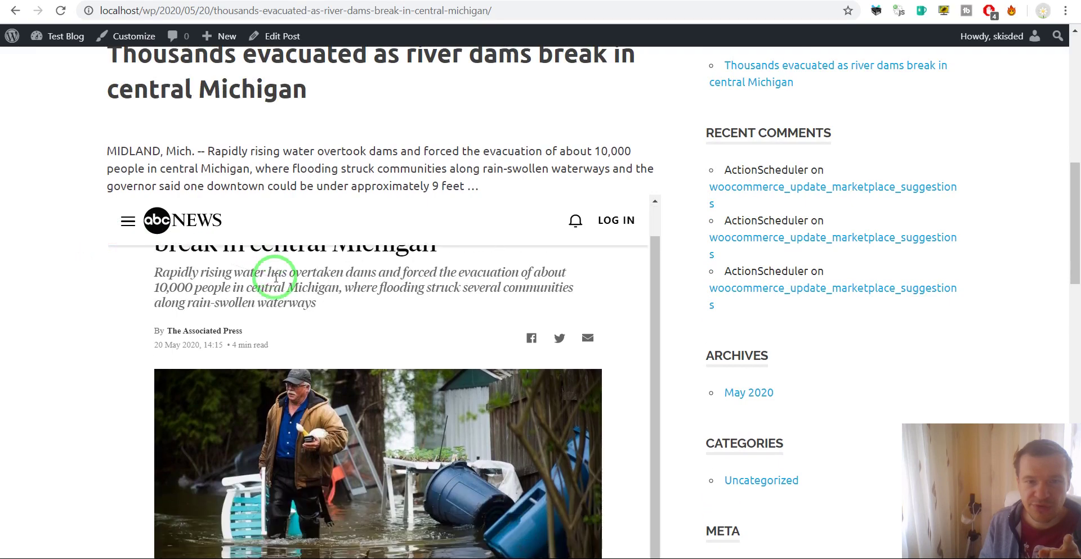
scroll(248, 279, "down", 1)
scroll(248, 280, "up", 3)
scroll(53, 304, "down", 2)
scroll(227, 278, "down", 2)
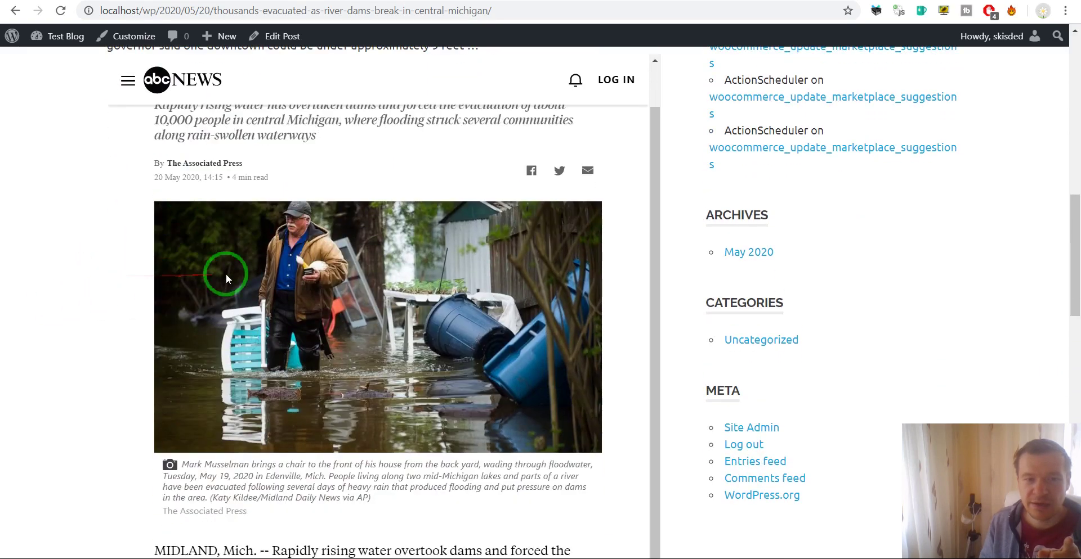
scroll(227, 278, "down", 12)
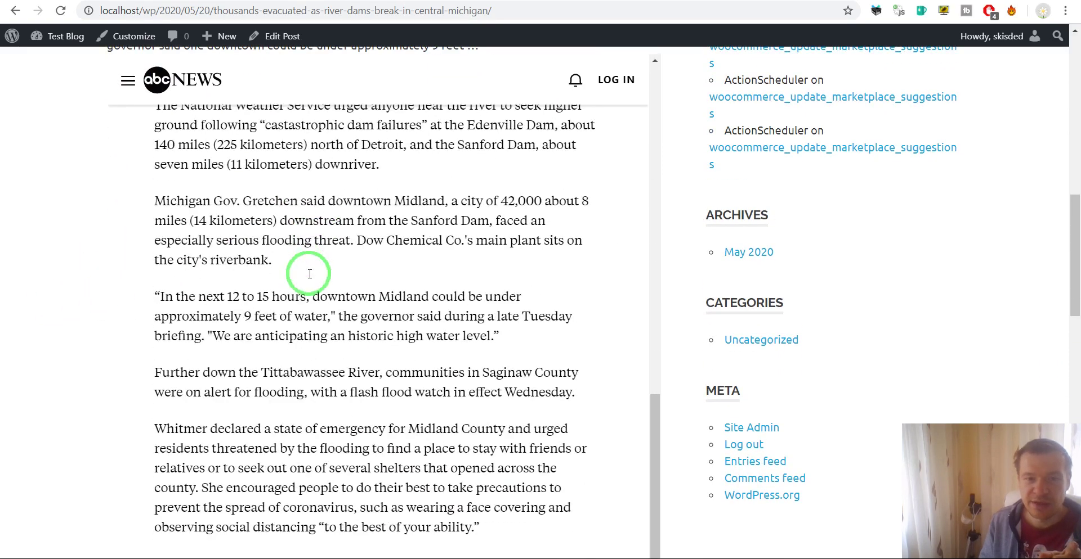
scroll(309, 275, "down", 3)
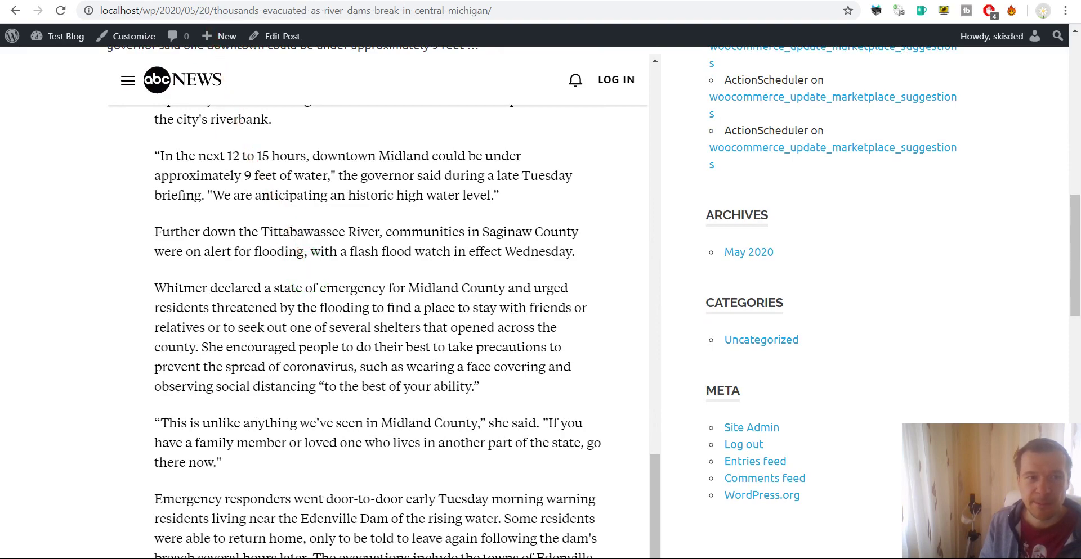
scroll(242, 282, "down", 5)
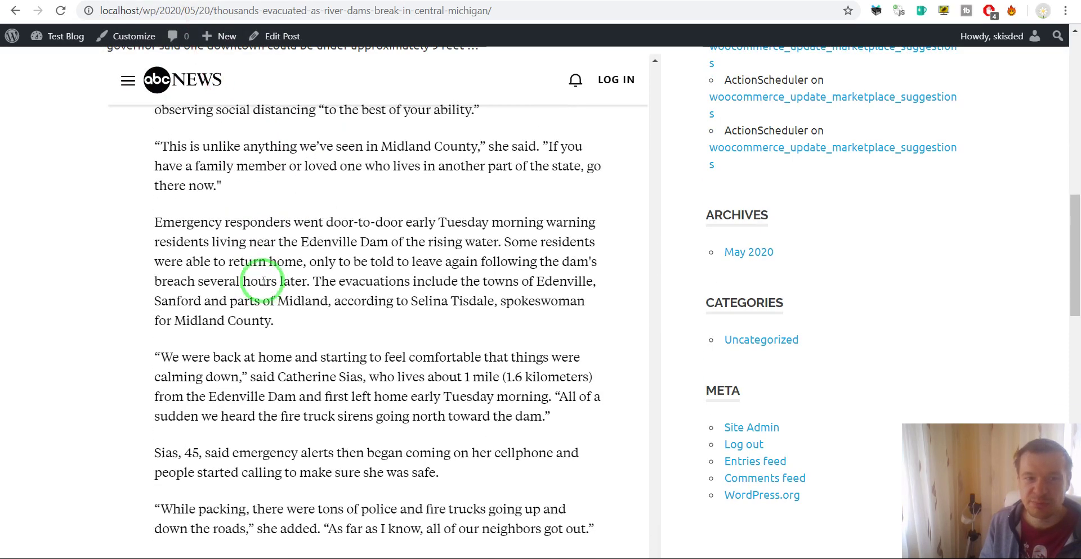
scroll(263, 286, "up", 12)
scroll(263, 286, "up", 10)
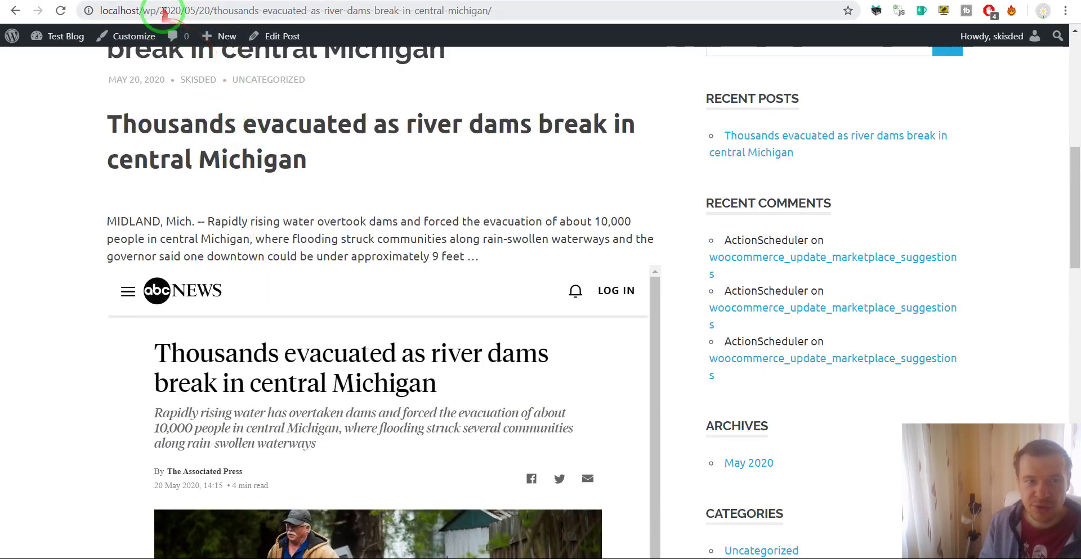
Check the post's local address and compare scrolling inside the embedded article with scrolling the surrounding blog page
left_click_drag(201, 11, 502, 10)
left_click(37, 177)
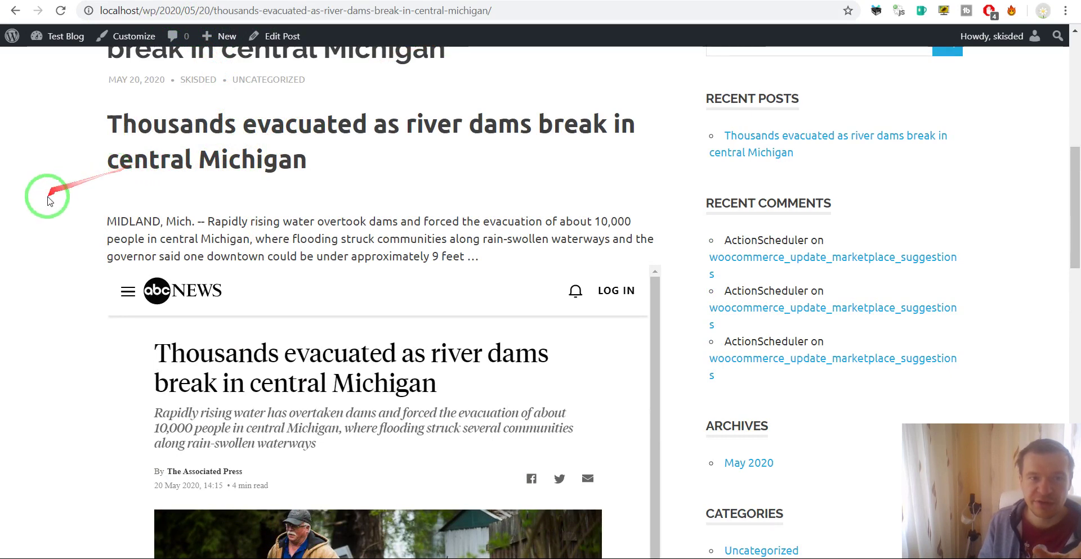
scroll(47, 201, "down", 3)
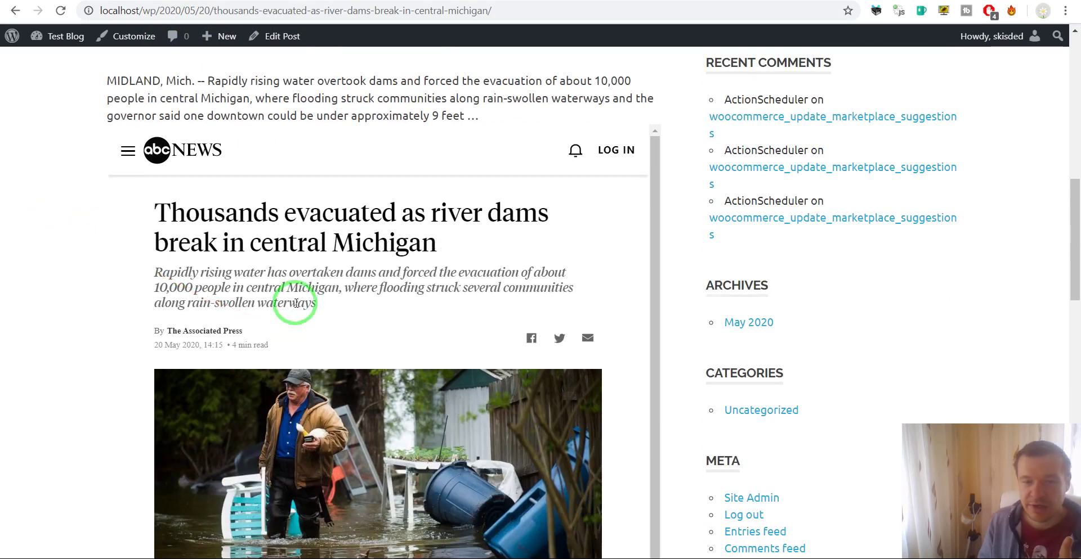
scroll(290, 307, "down", 3)
scroll(79, 306, "up", 10)
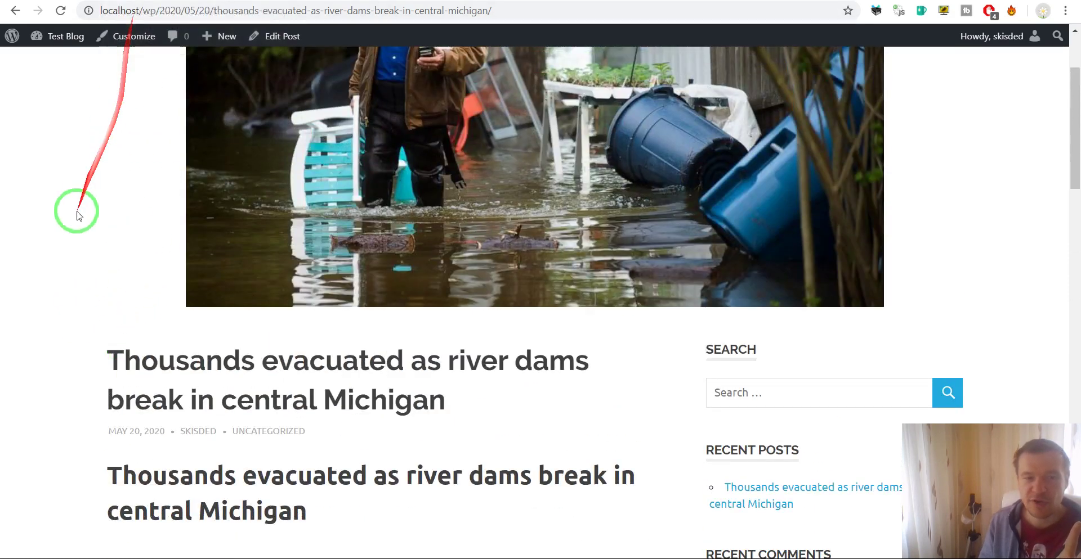
scroll(58, 222, "down", 6)
scroll(56, 222, "down", 4)
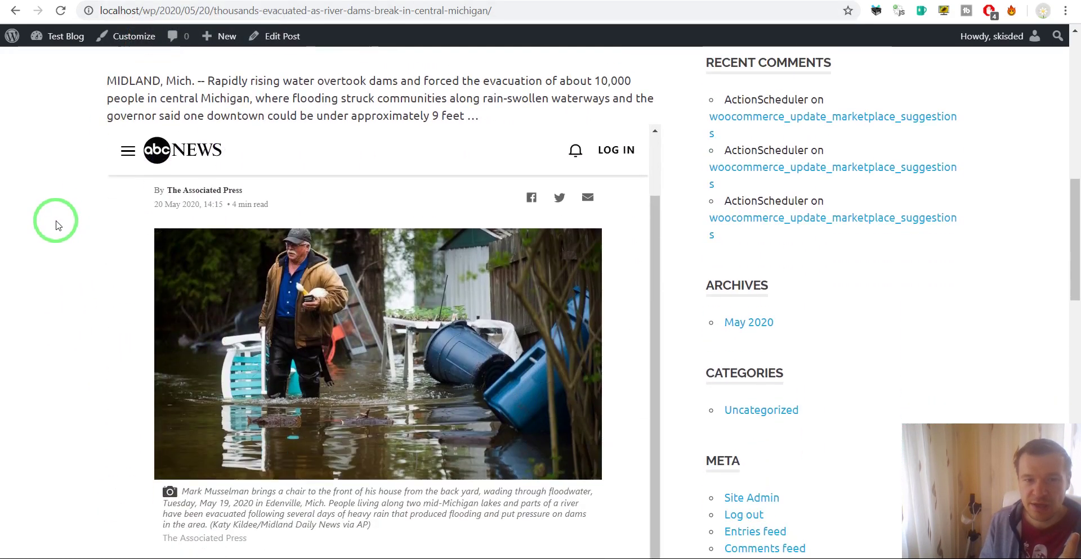
left_click_drag(651, 222, 653, 282)
scroll(164, 271, "down", 5)
scroll(365, 285, "down", 5)
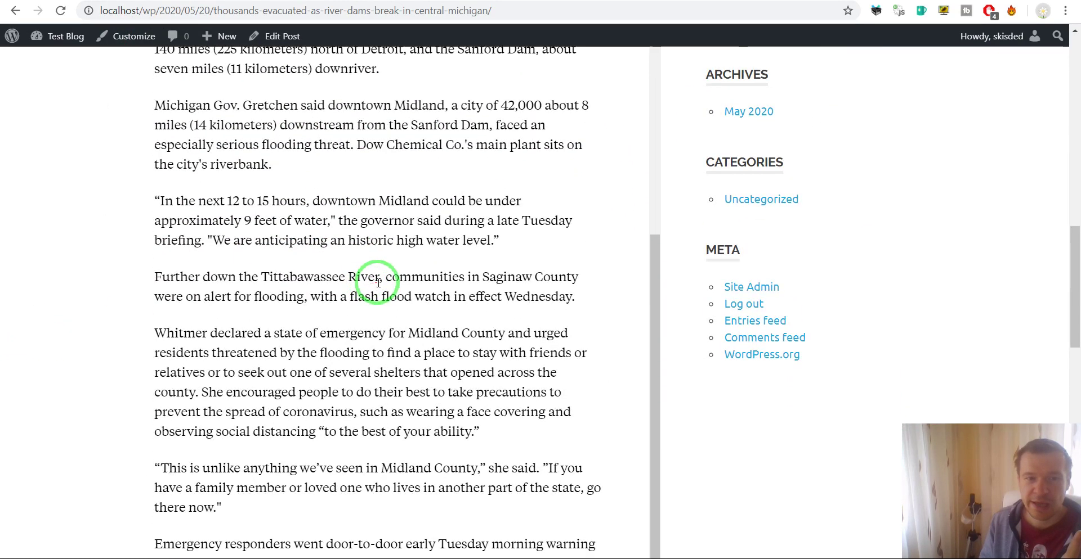
scroll(346, 282, "up", 12)
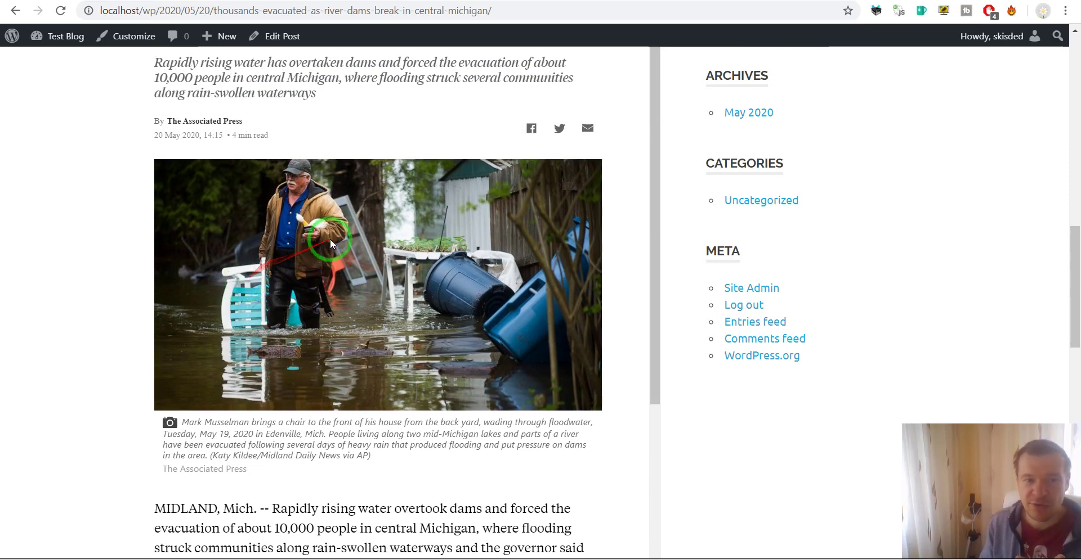
scroll(330, 238, "up", 6)
scroll(330, 234, "down", 3)
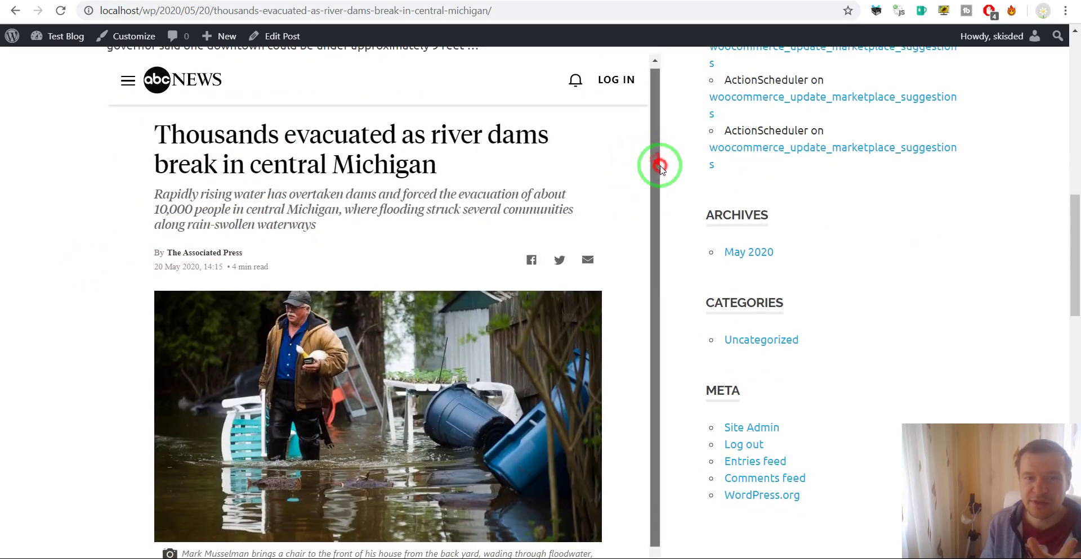
left_click_drag(653, 166, 665, 403)
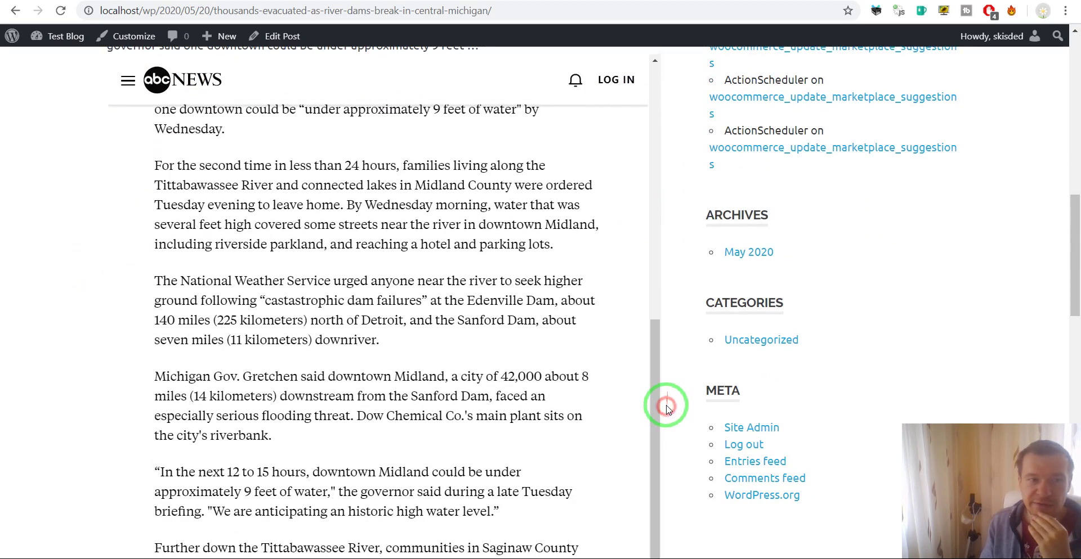
scroll(87, 276, "down", 7)
scroll(87, 276, "down", 1)
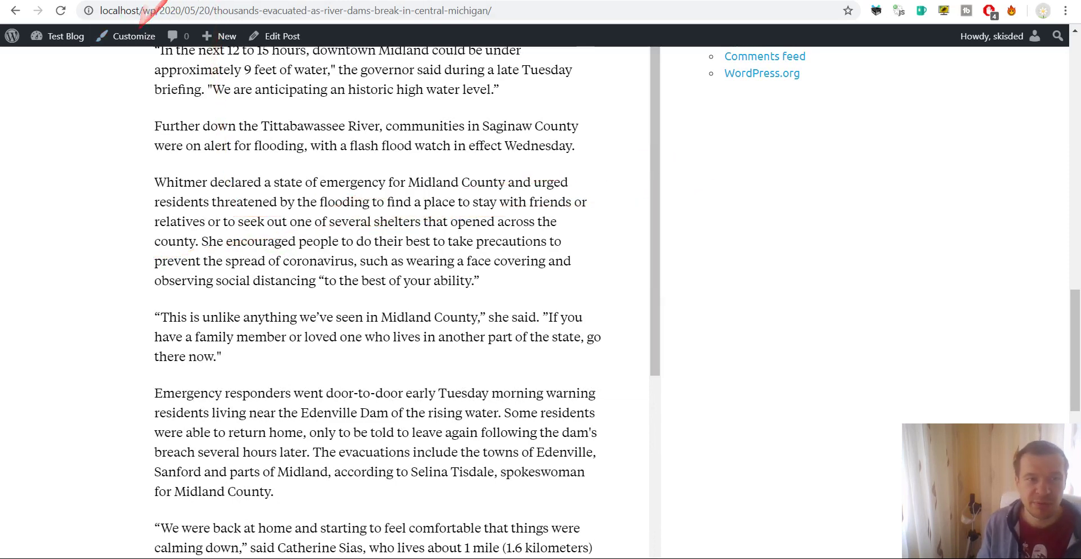
Return to the AutoBlog Iframe Extension settings and examine the empty target URL field of the iframe shortcode
left_click(169, 0)
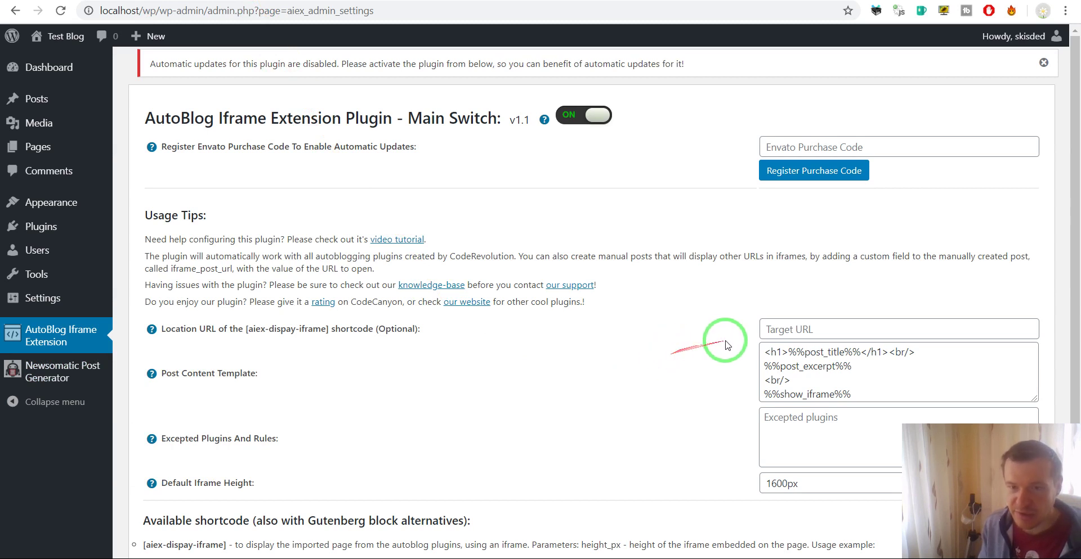
left_click(780, 331)
left_click(726, 318)
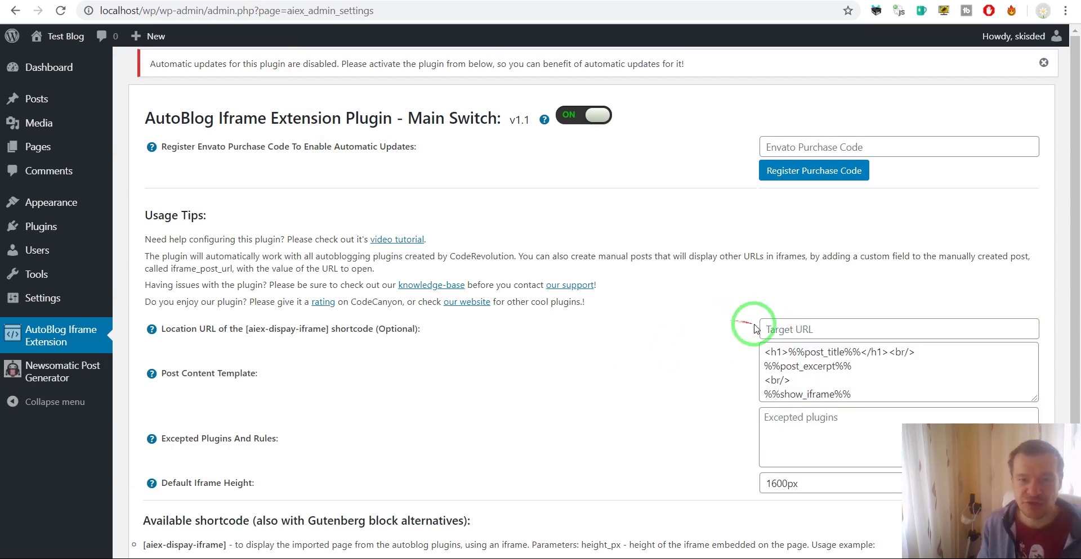
left_click(802, 326)
left_click(702, 321)
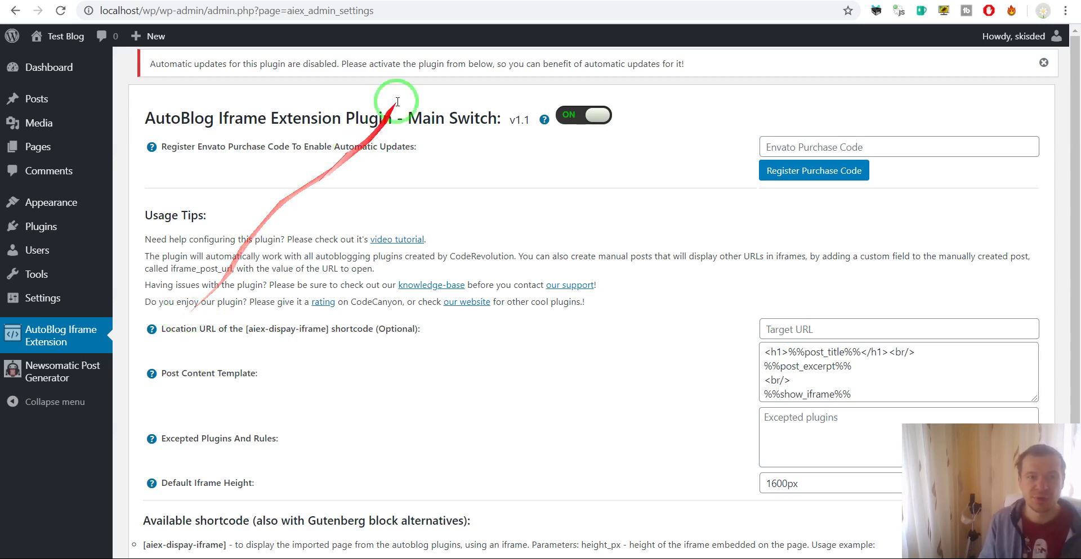
Revisit the title and excerpt above the iframe in the imported post, and go back to the iframe plugin settings
left_click(366, 1)
scroll(53, 203, "up", 9)
scroll(53, 204, "up", 8)
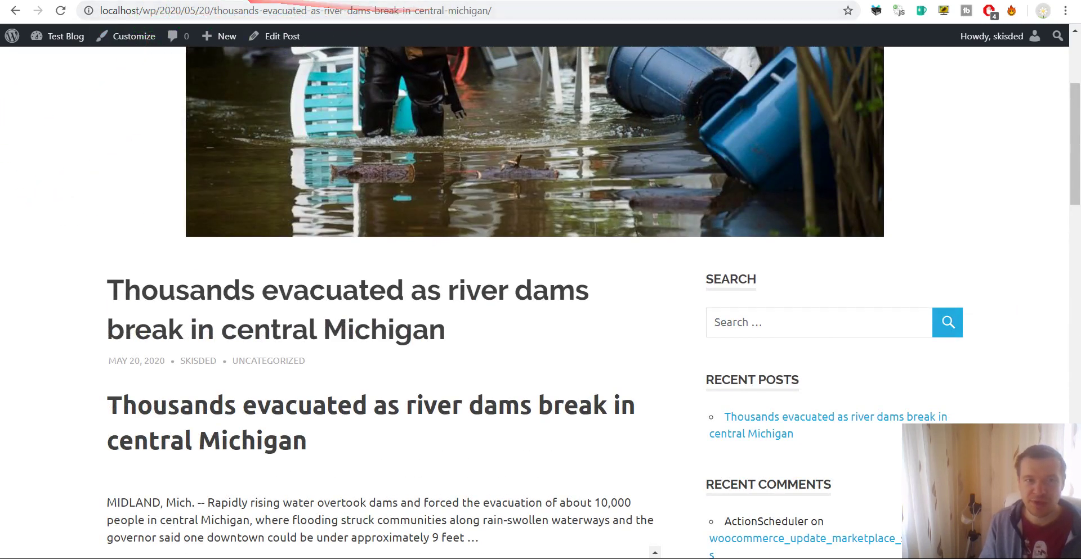
left_click(432, 1)
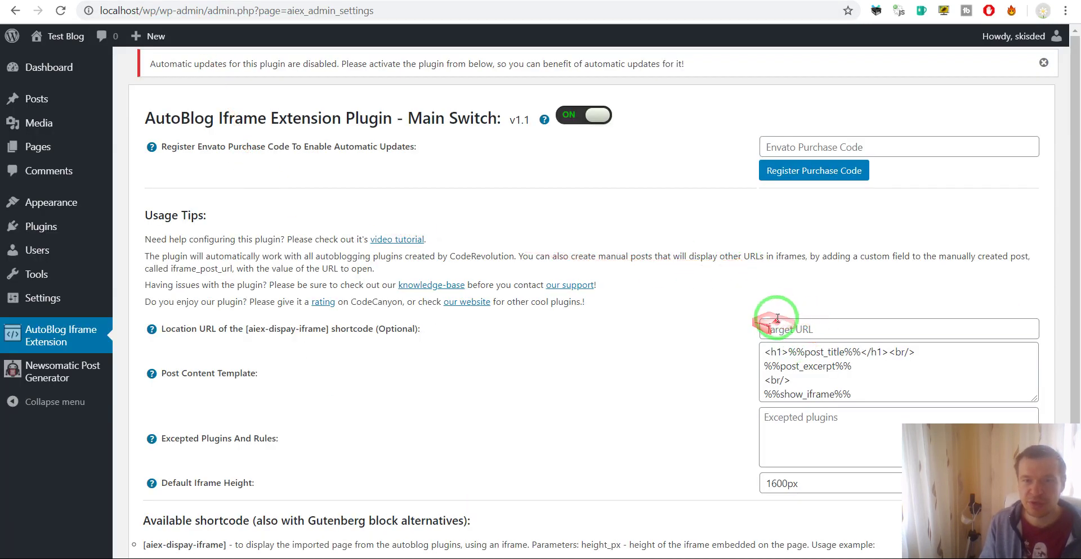